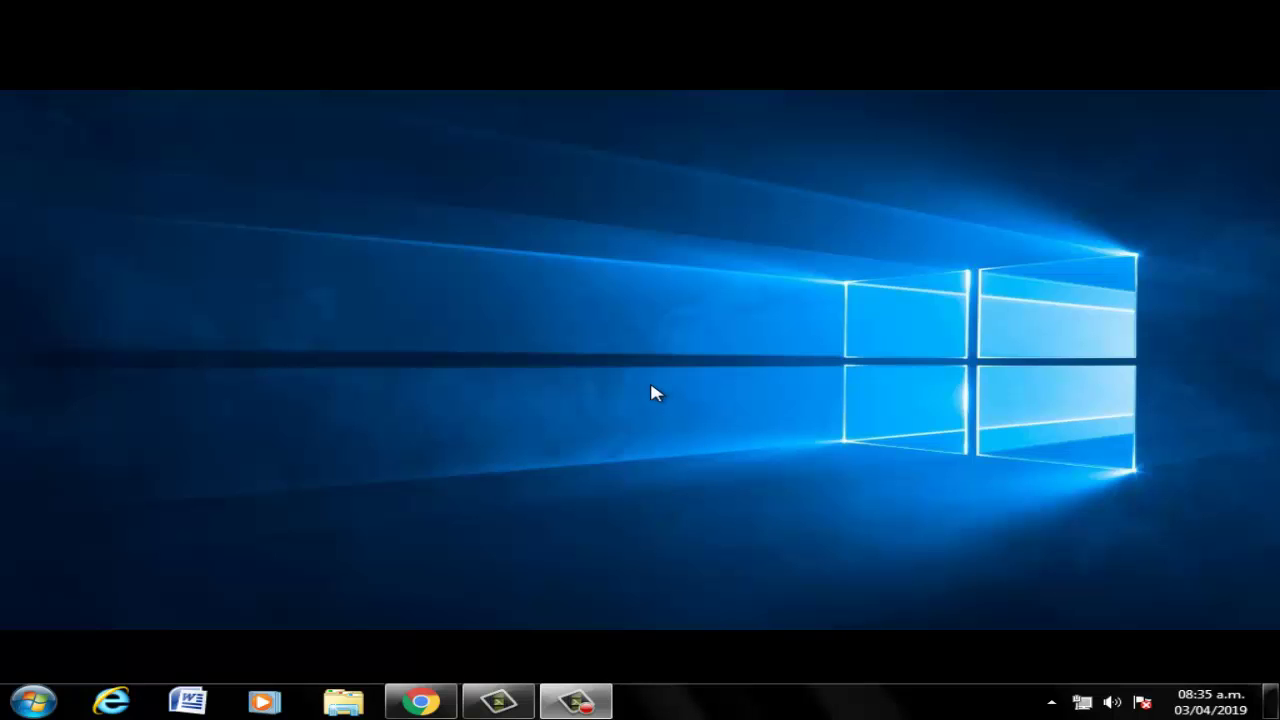
Run cmd as administrator, enter the command sfc /scannow at its prompt, and close the console window.
left_click(14, 708)
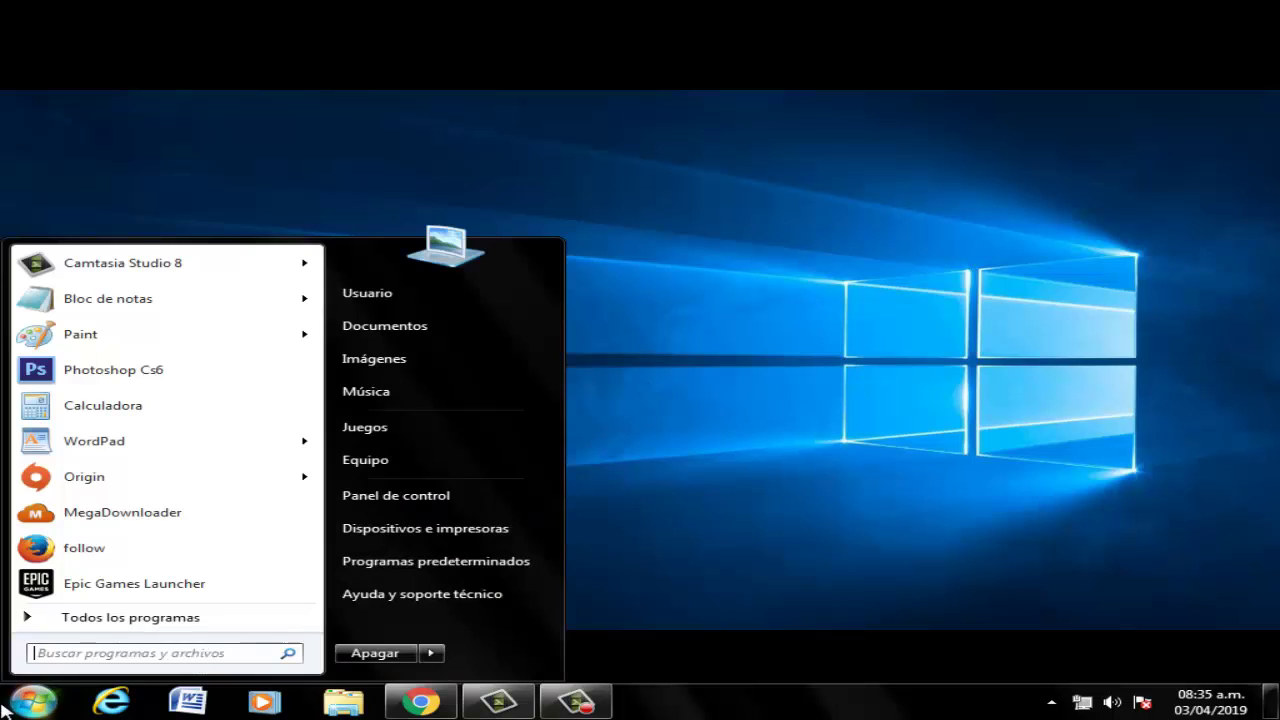
left_click(70, 654)
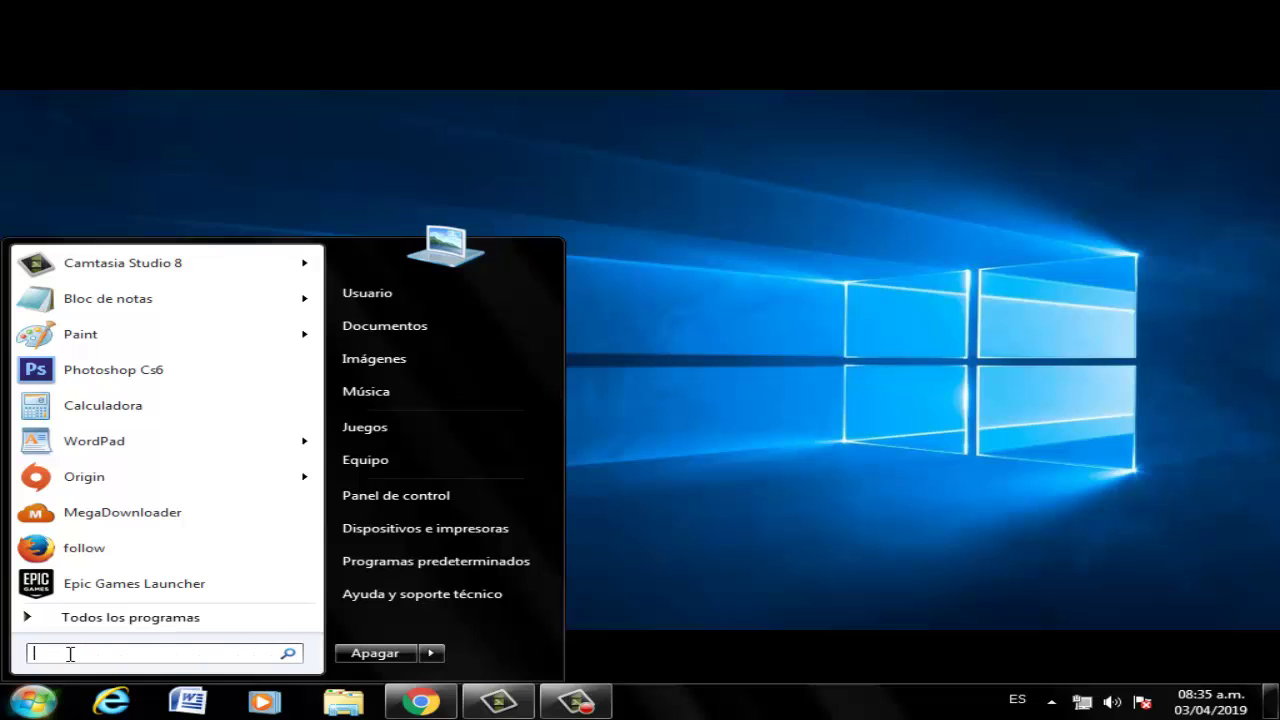
type("cmd")
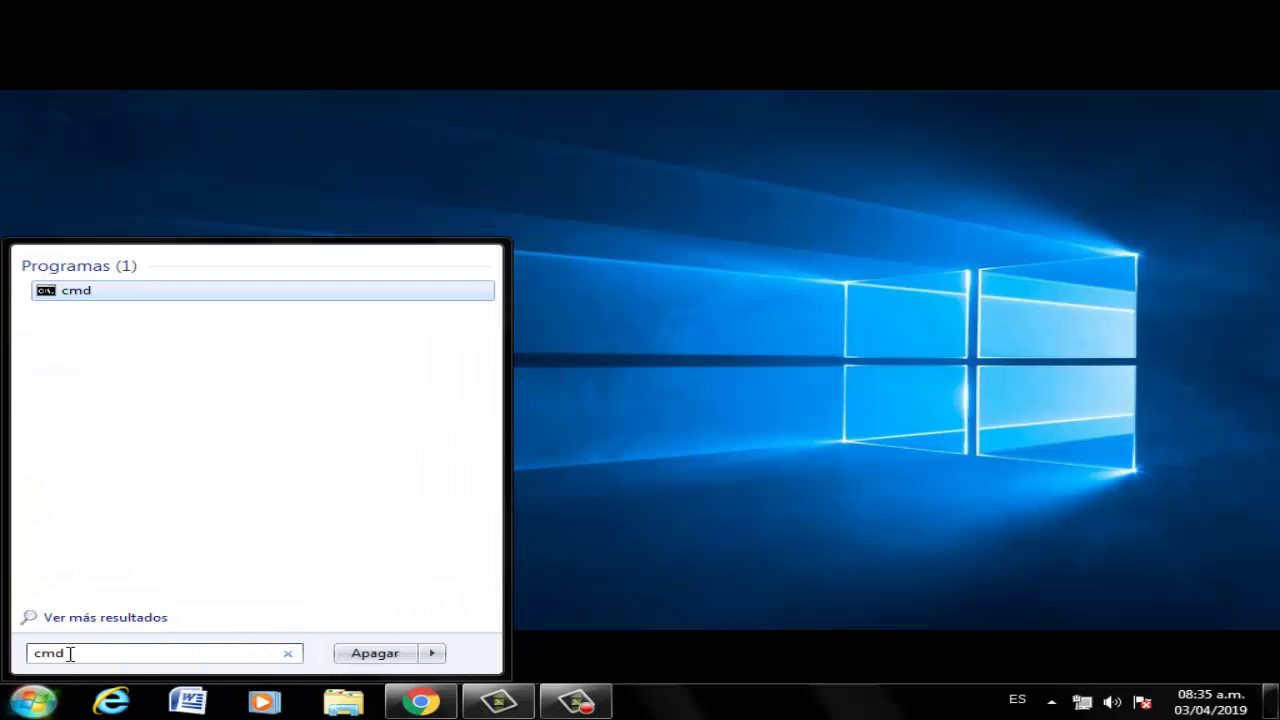
right_click(92, 295)
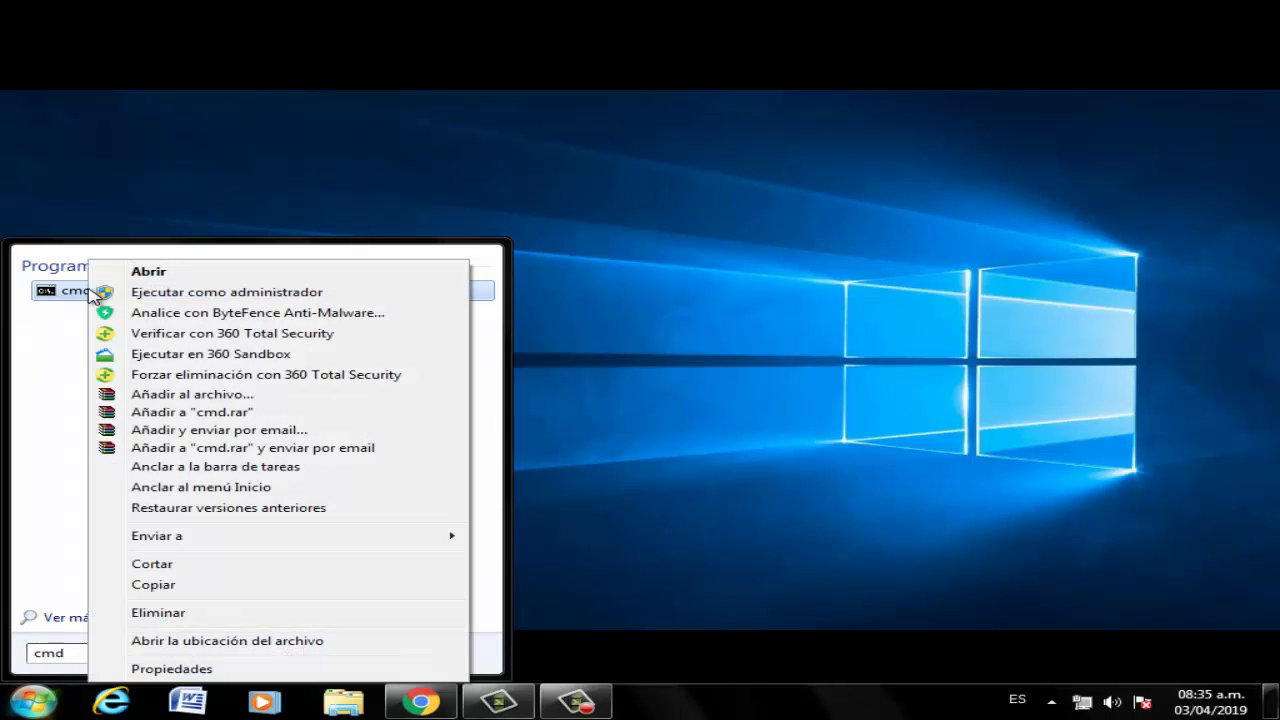
left_click(230, 295)
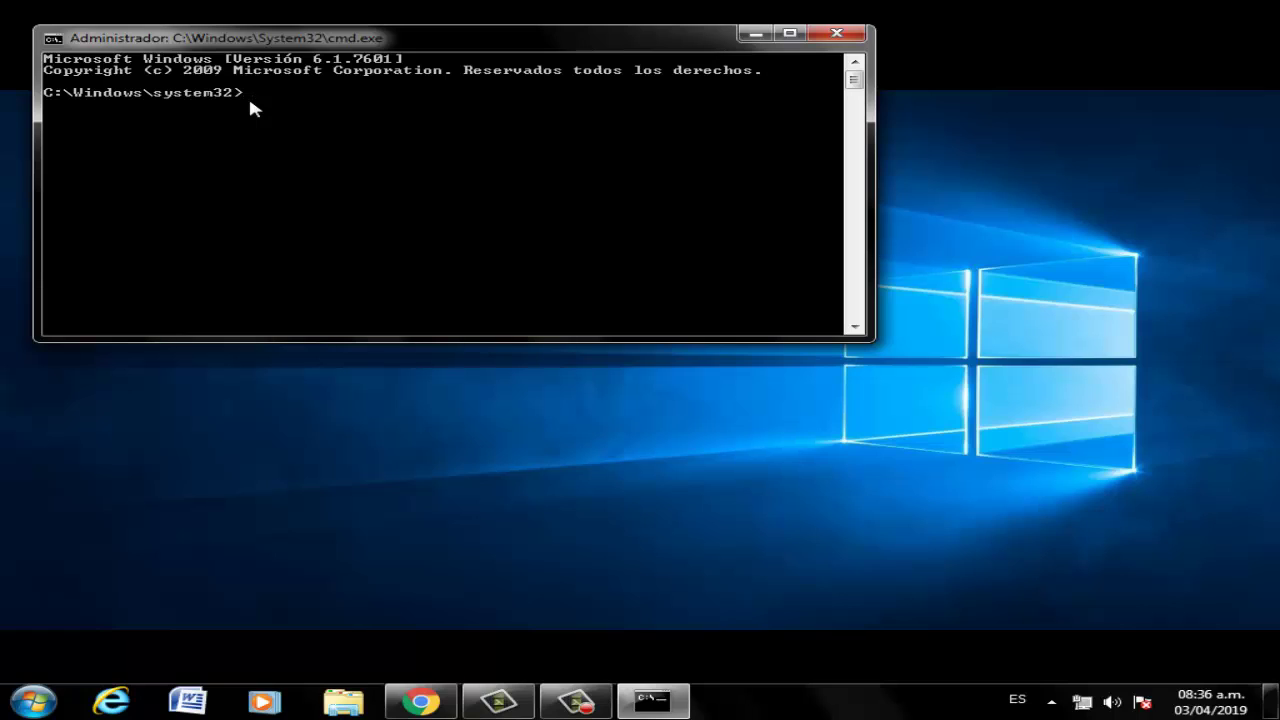
type("sfc /scannow")
left_click(837, 34)
right_click(471, 57)
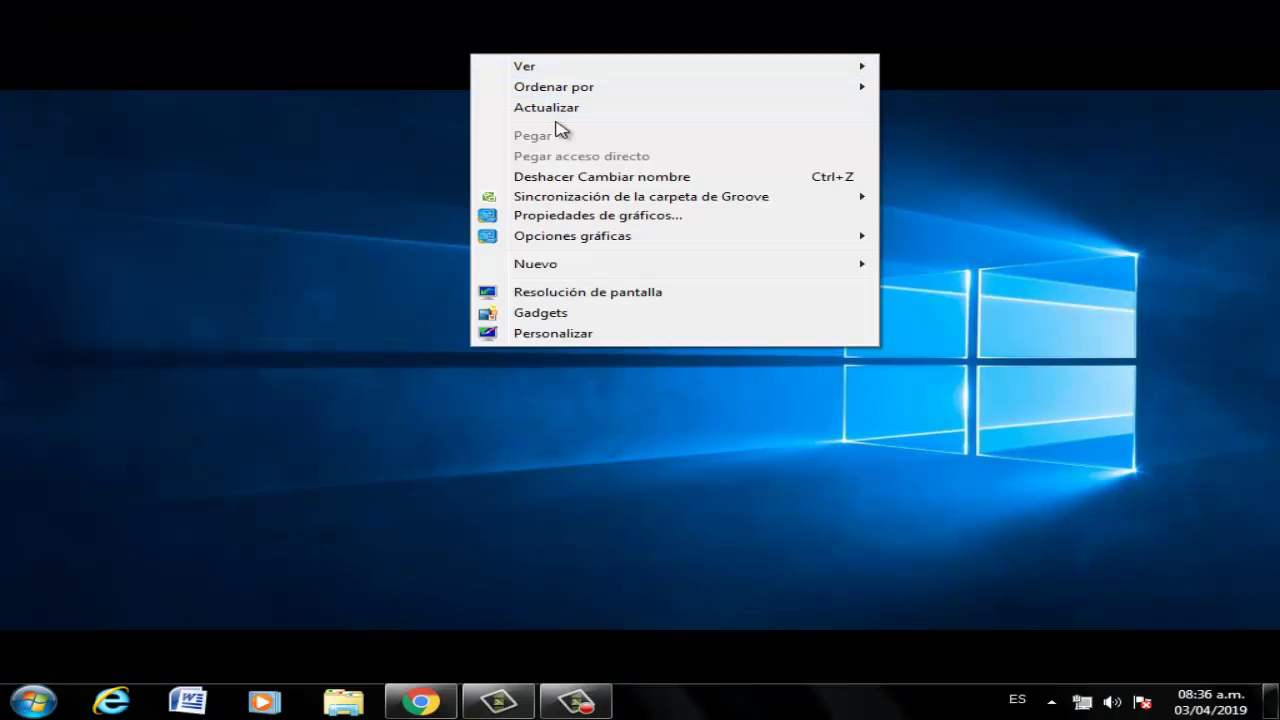
left_click(543, 108)
right_click(457, 100)
left_click(483, 122)
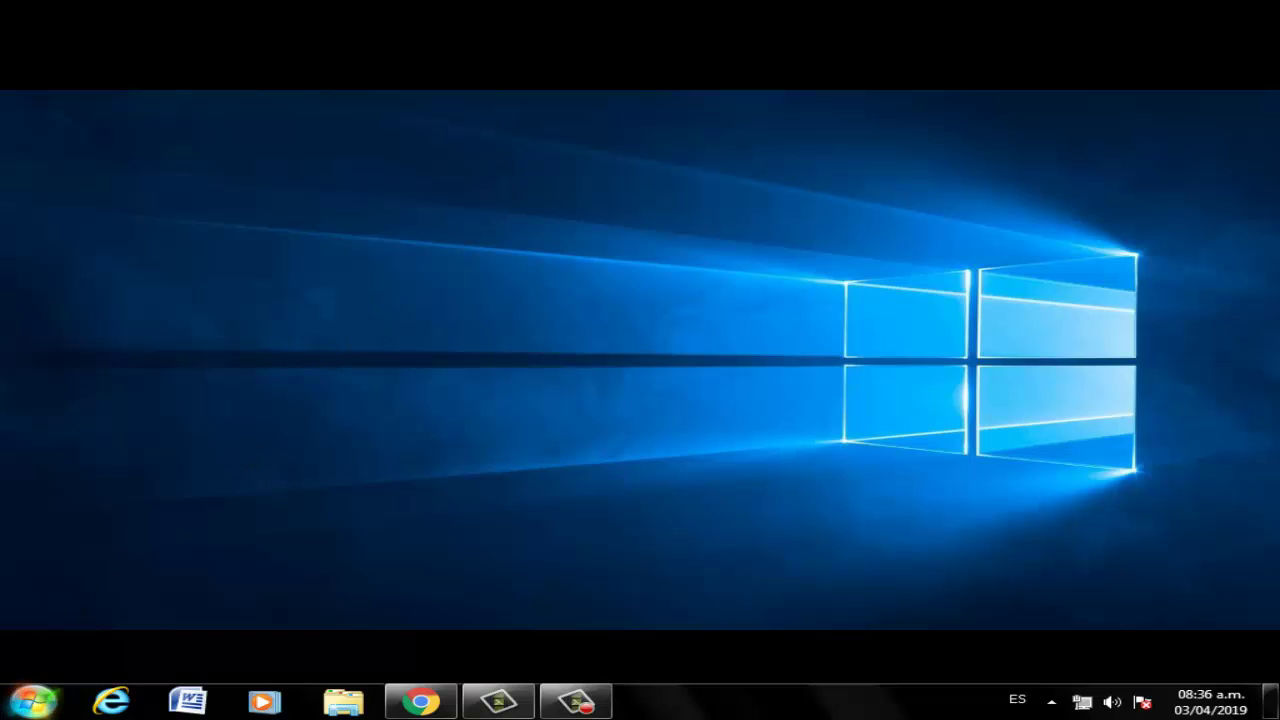
Open the League of Legends folder inside riot games on Disco local (C:).
left_click(33, 701)
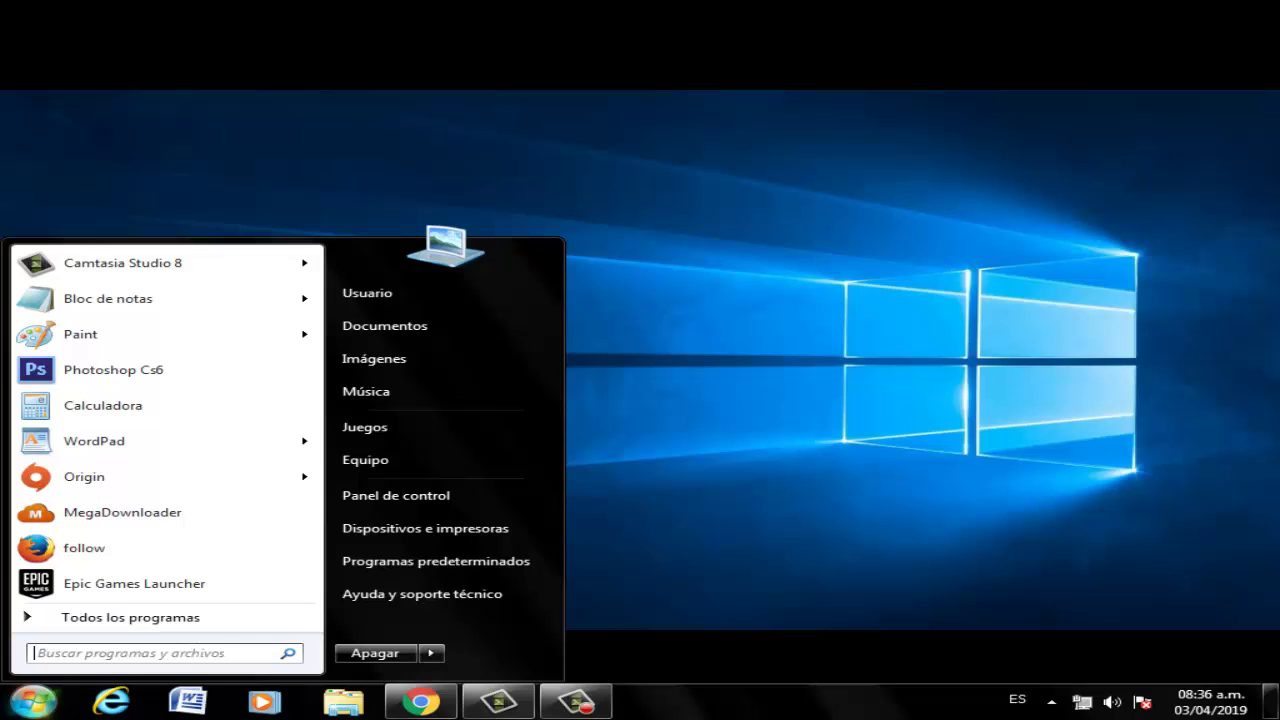
left_click(390, 460)
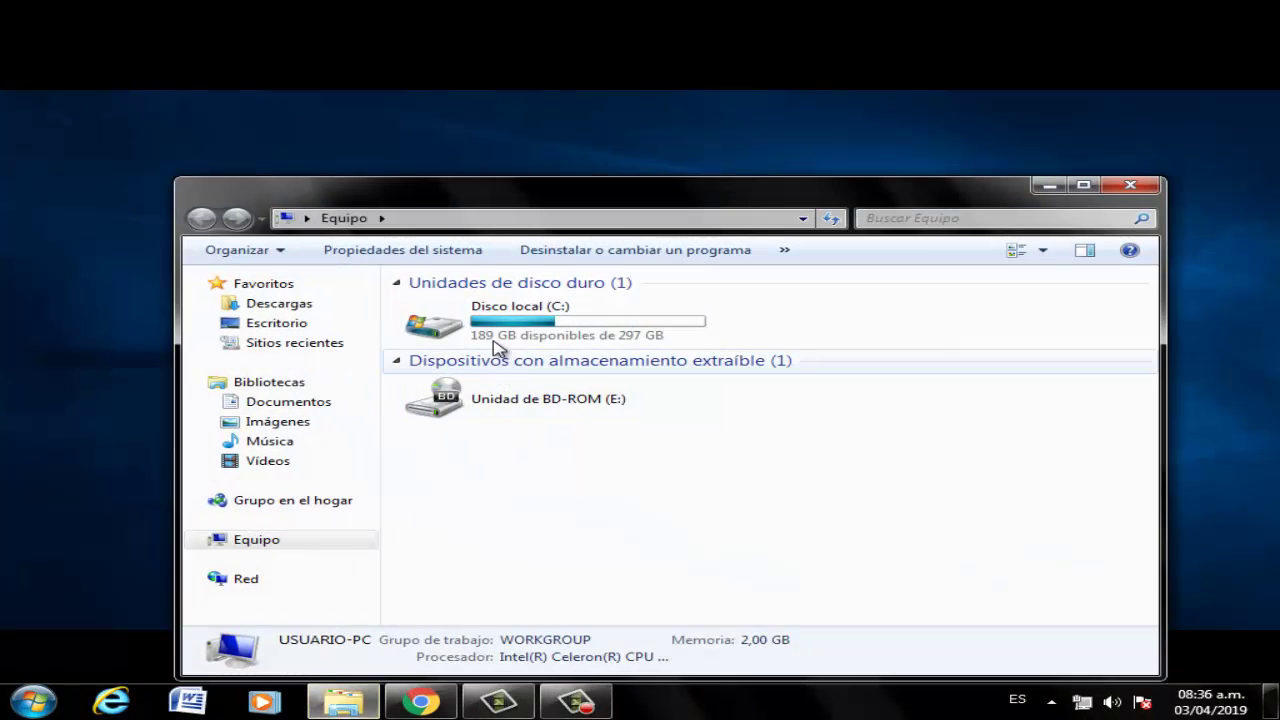
double_click(490, 343)
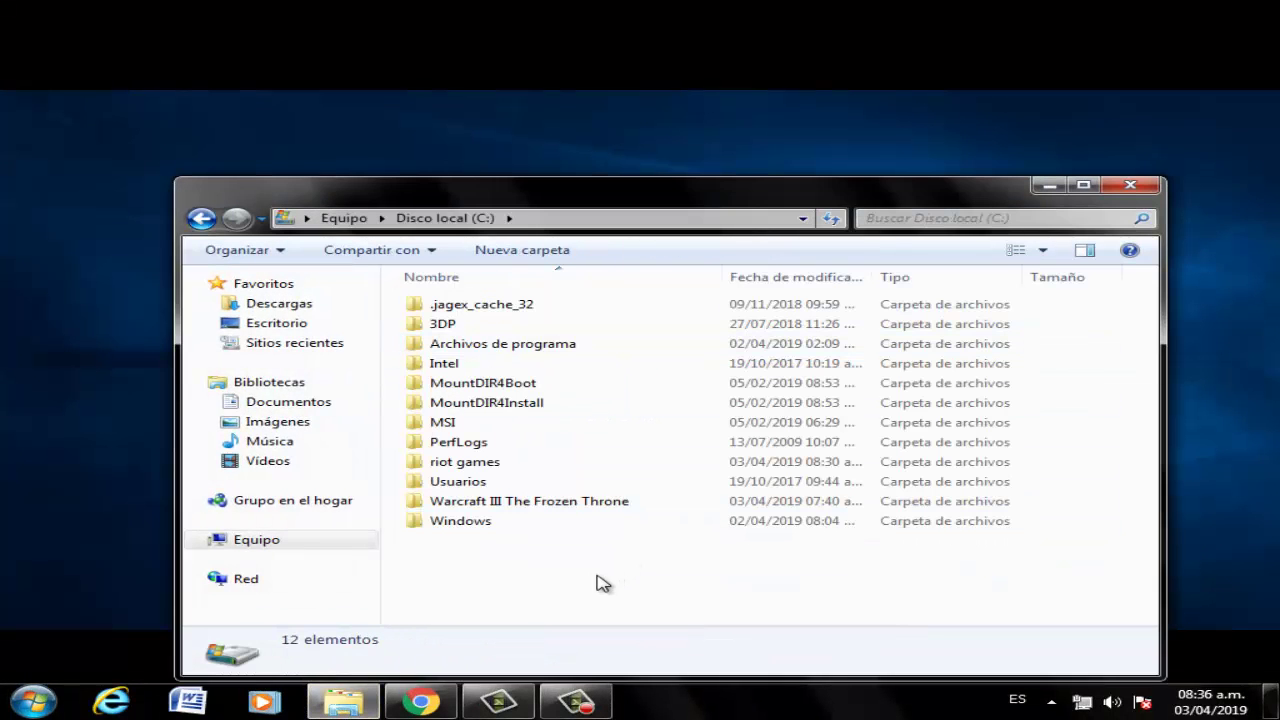
double_click(492, 466)
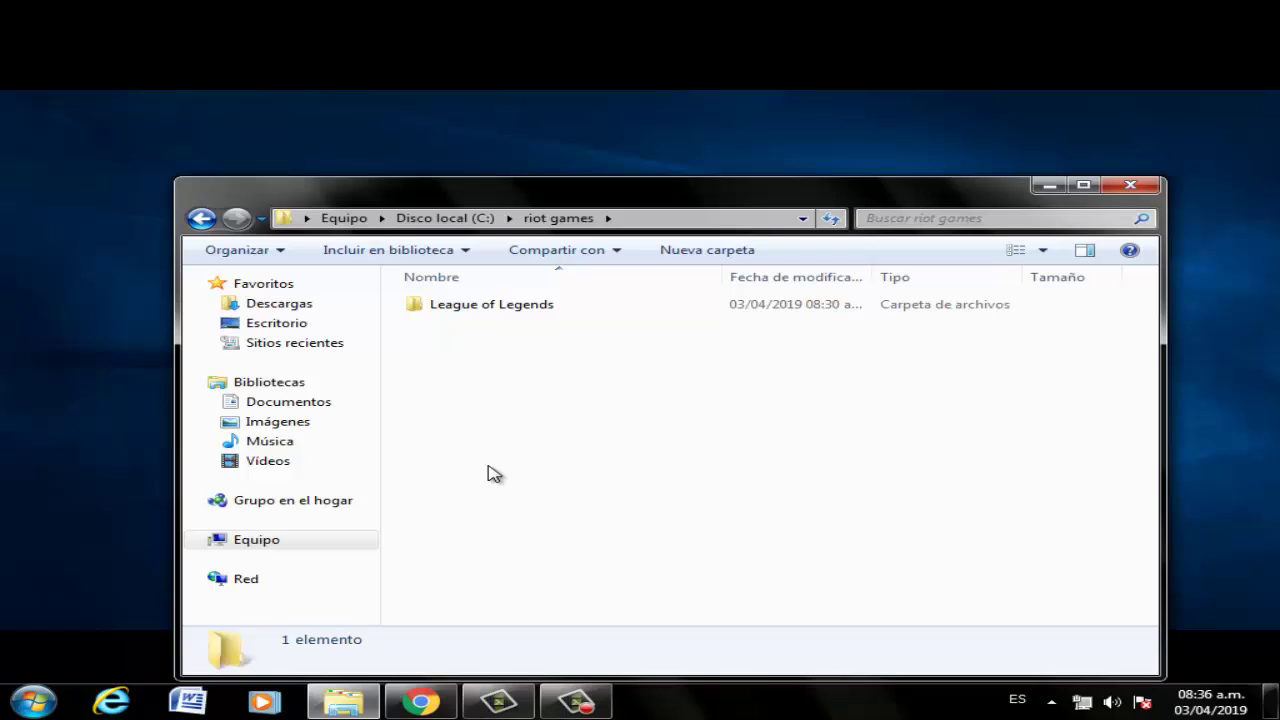
double_click(475, 312)
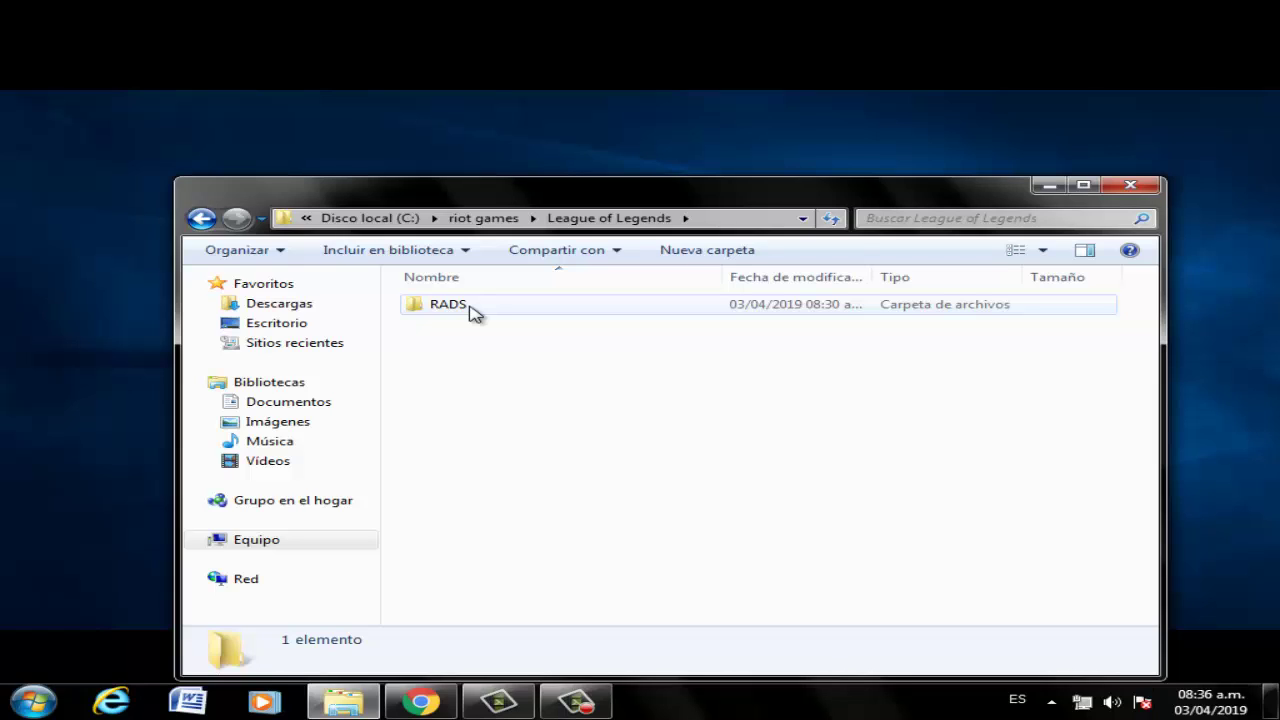
Open the 0.0.0.38 folder under RADS, projects and release, and minimize the Explorer window.
double_click(475, 312)
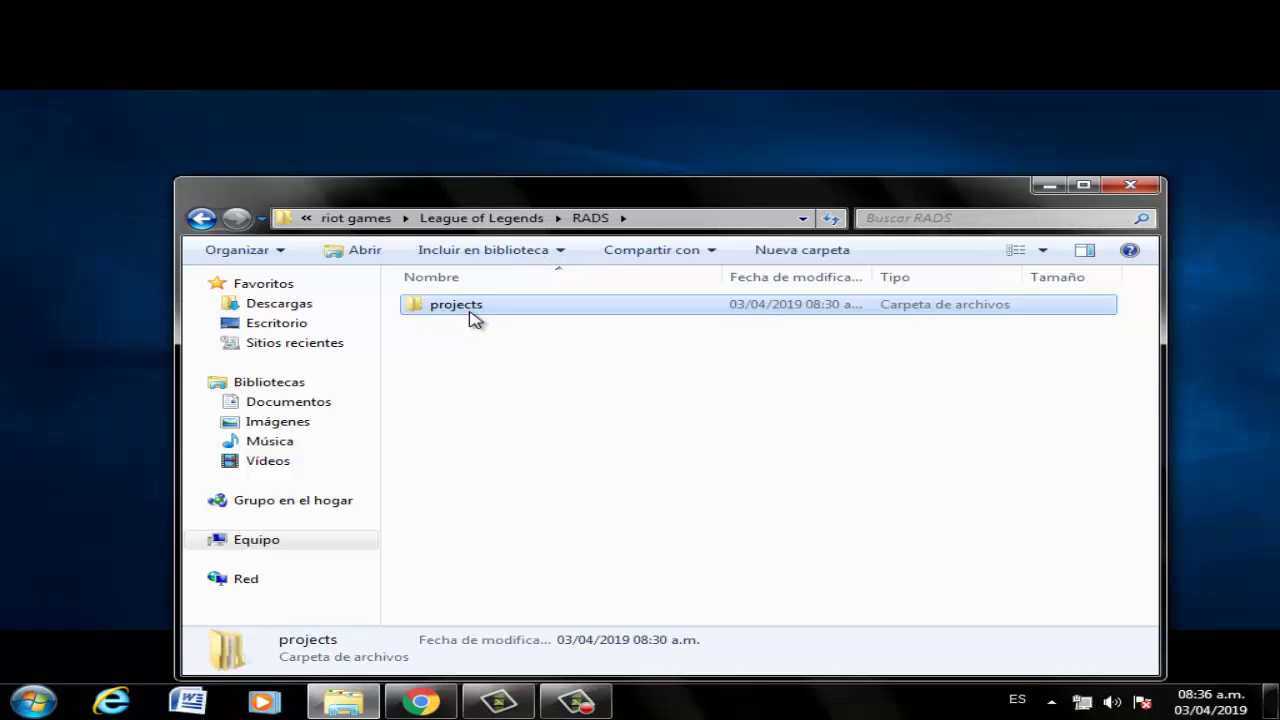
double_click(475, 312)
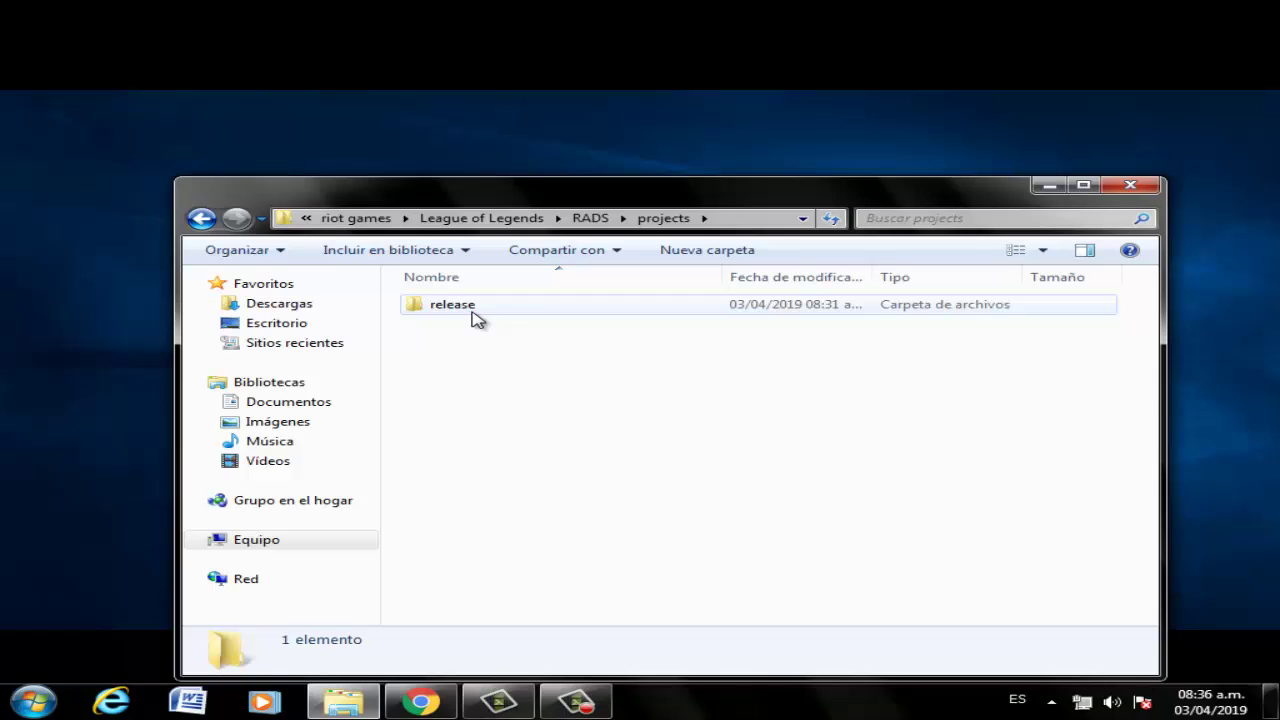
double_click(471, 312)
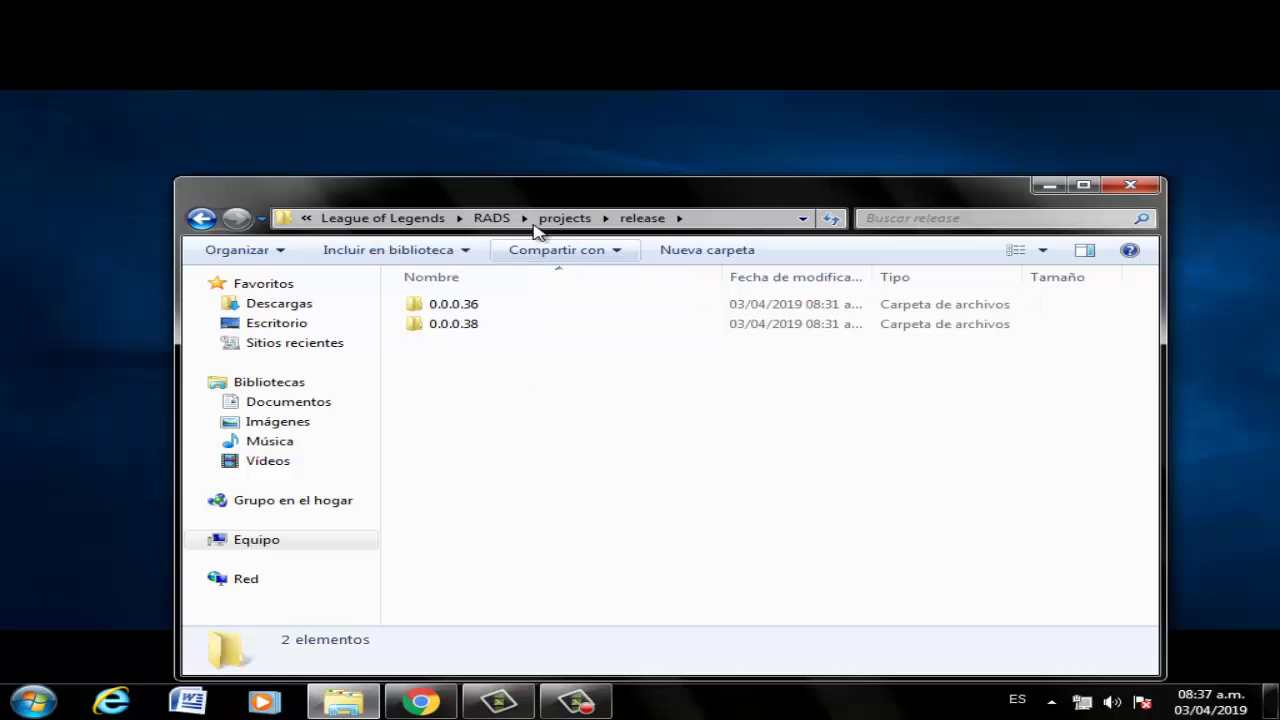
left_click_drag(563, 191, 544, 84)
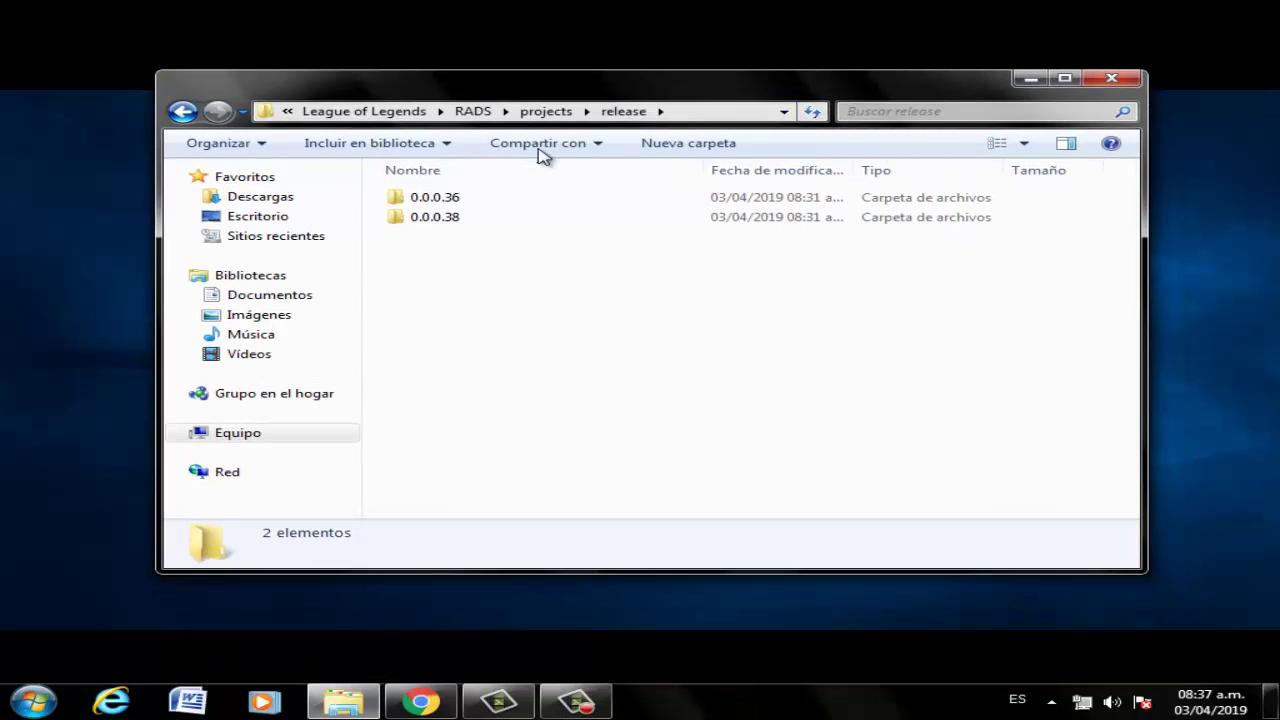
double_click(440, 218)
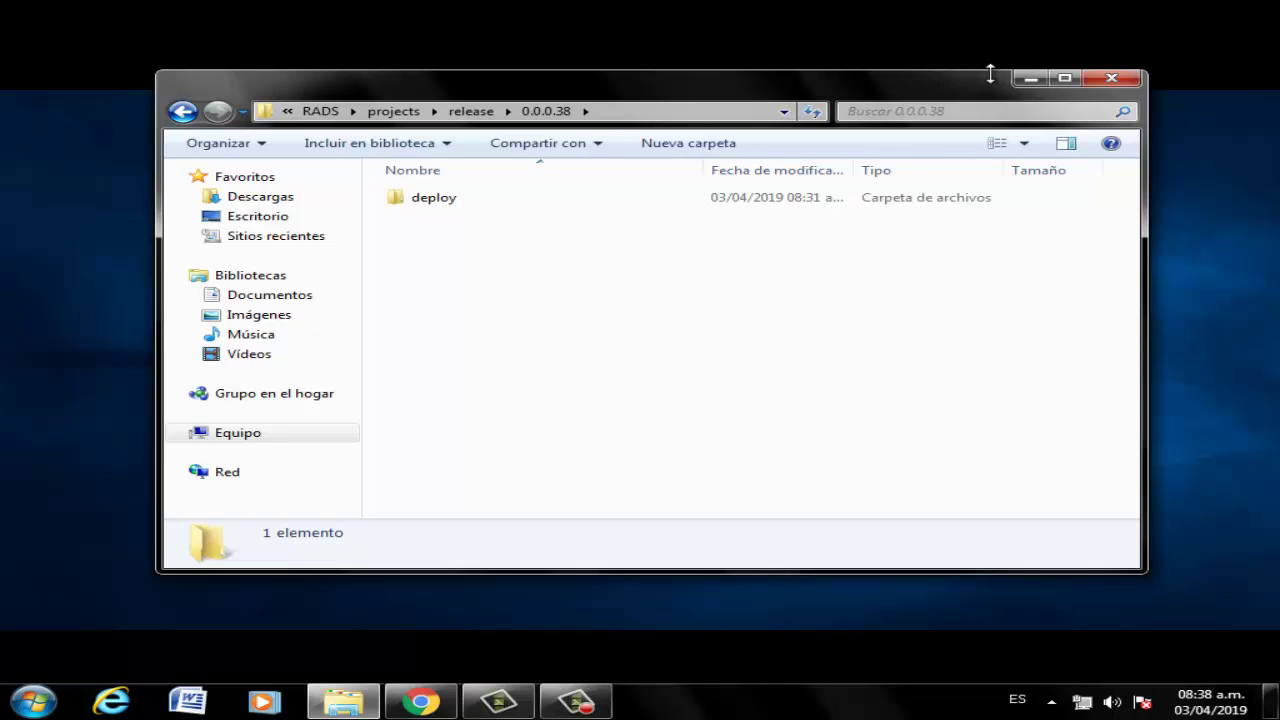
left_click(1030, 78)
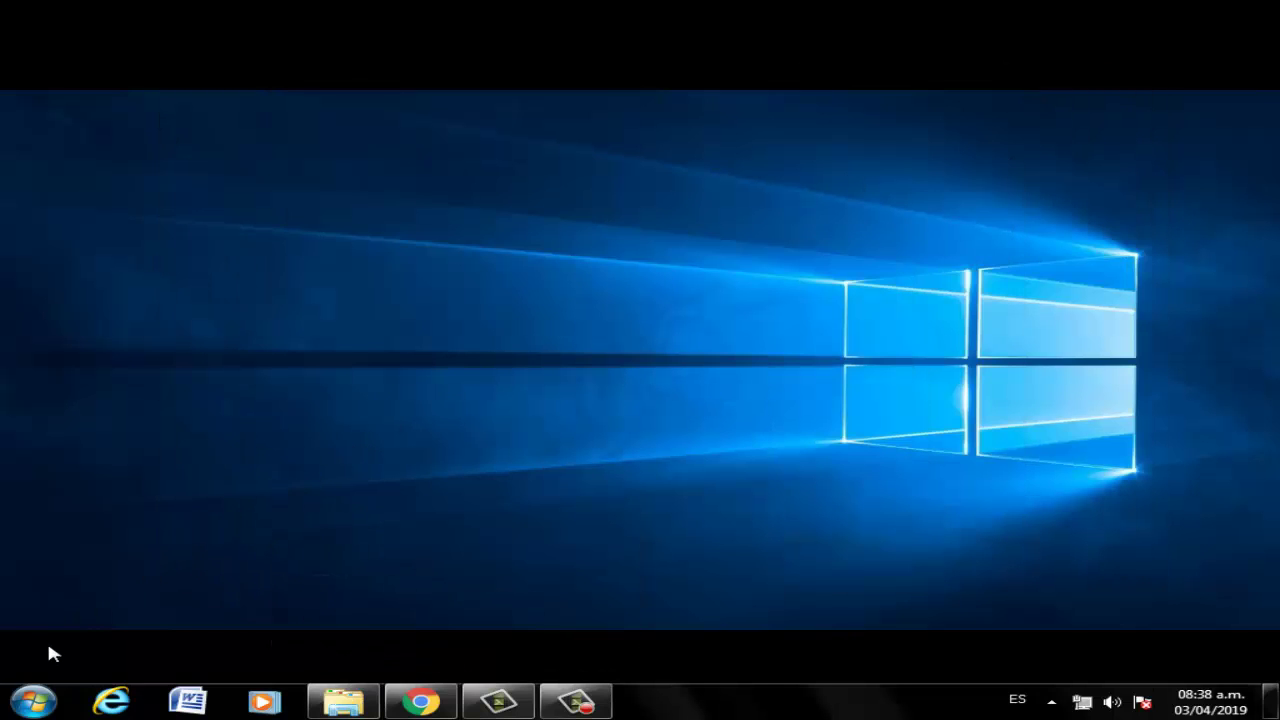
Search the Control Panel for "memoria" to view the computer's memory problem diagnostic, and close it without starting a check.
left_click(40, 700)
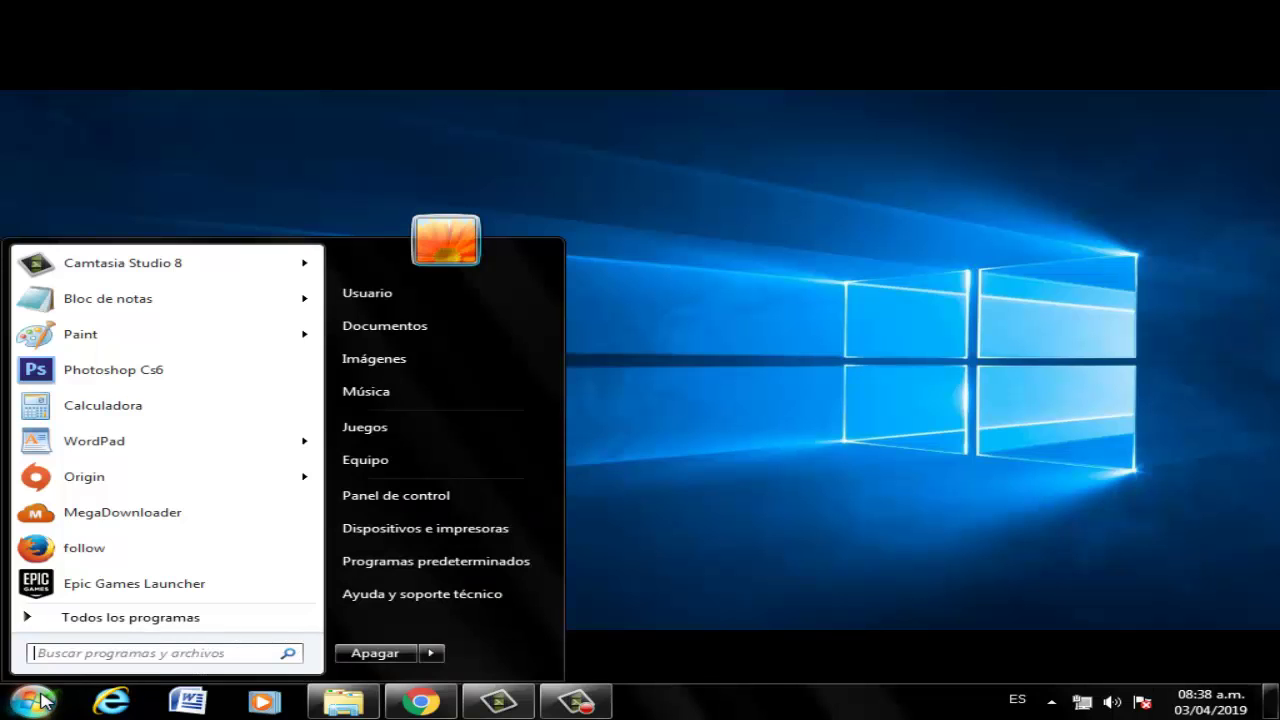
left_click(392, 504)
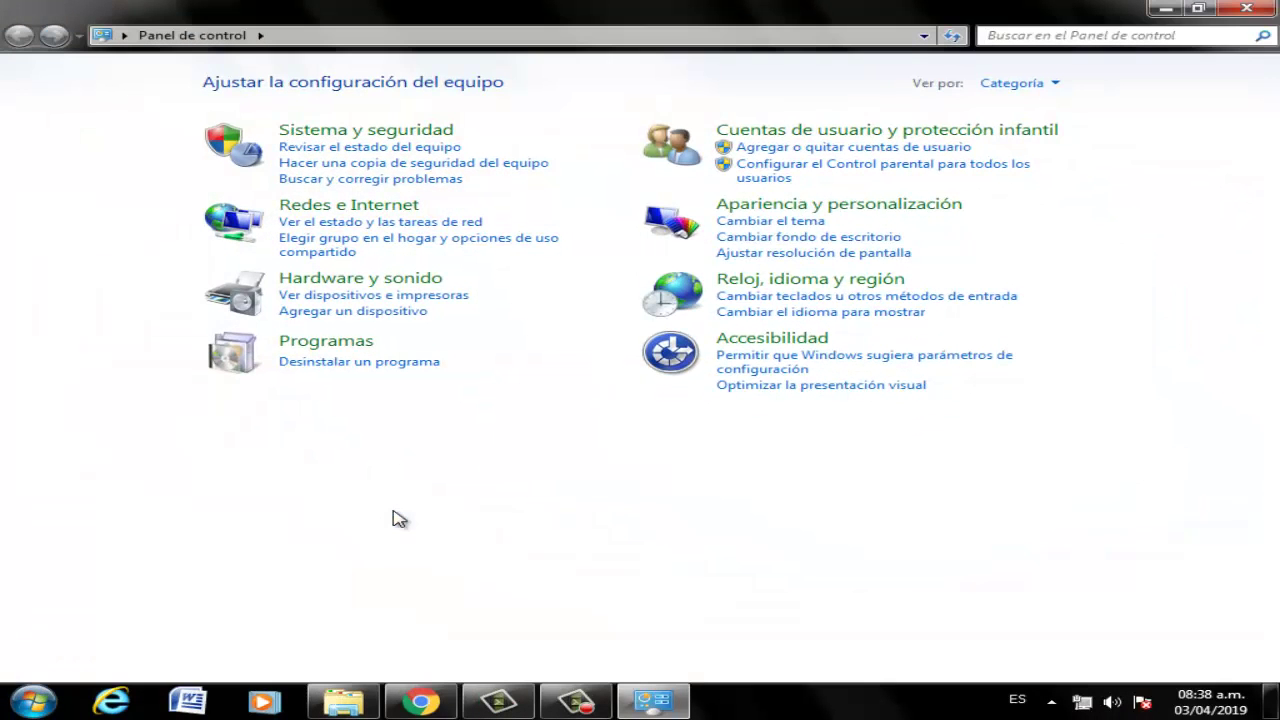
left_click(1012, 33)
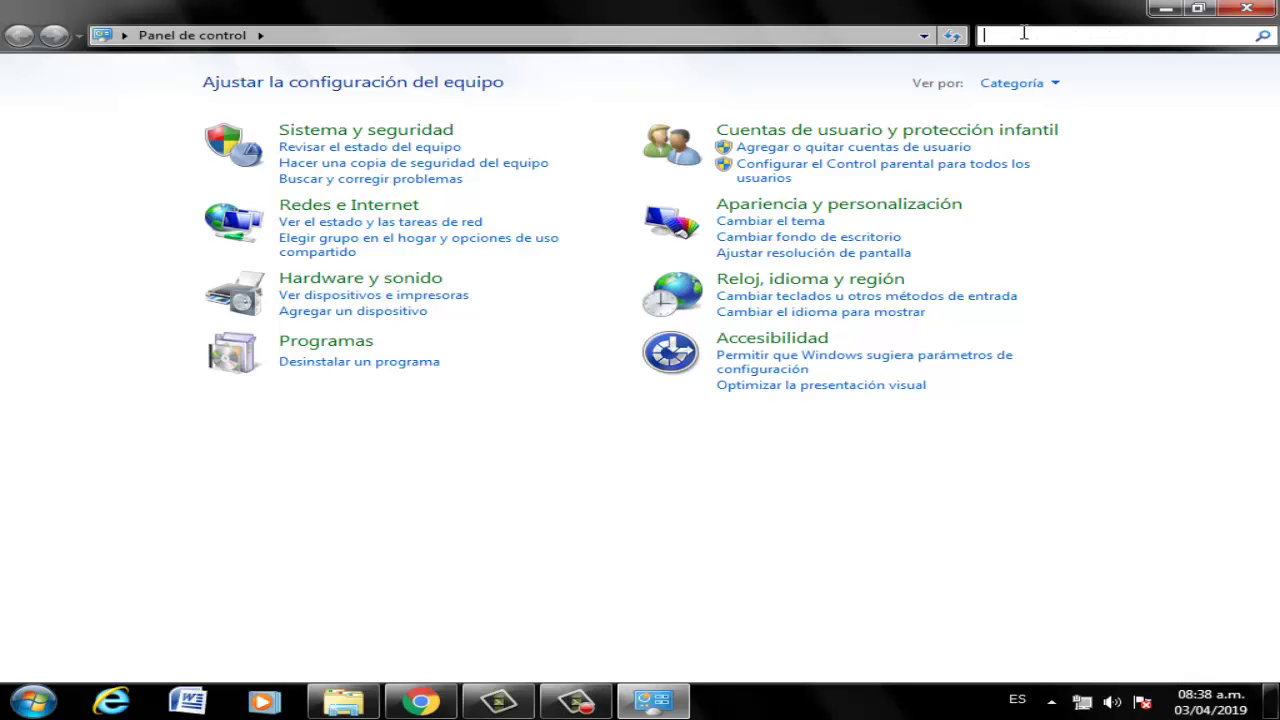
type("memor")
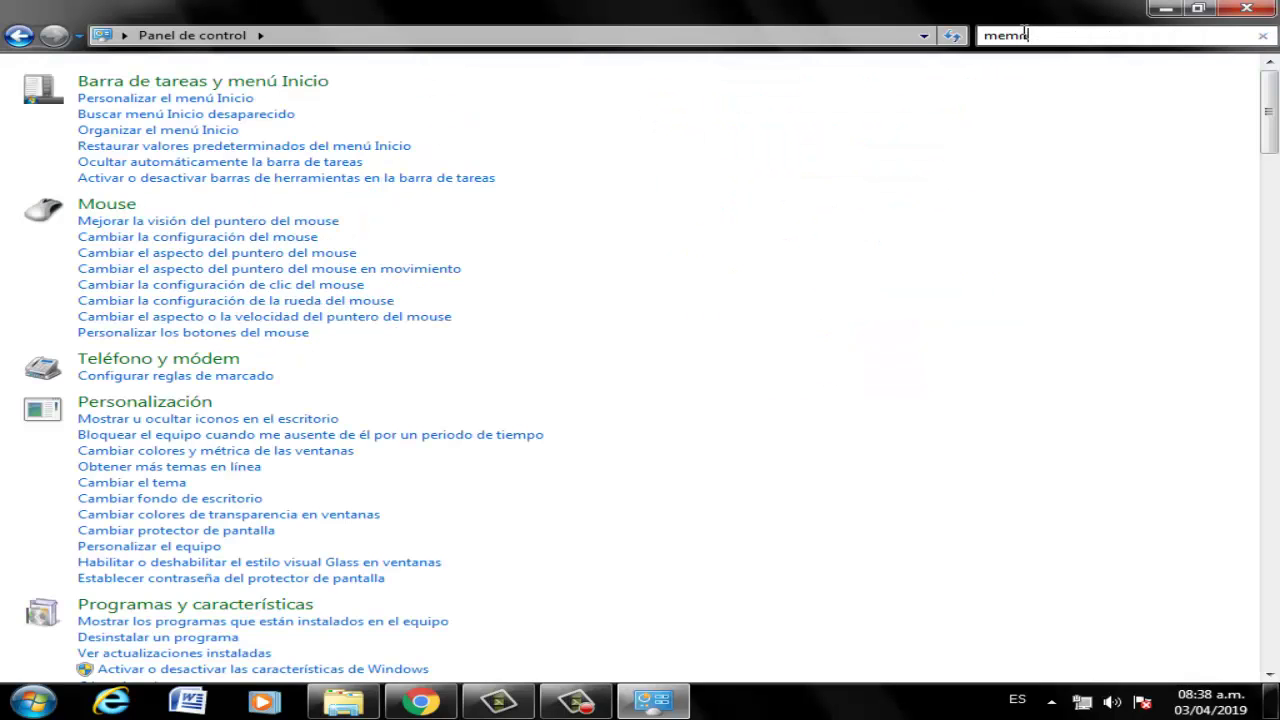
type("ia")
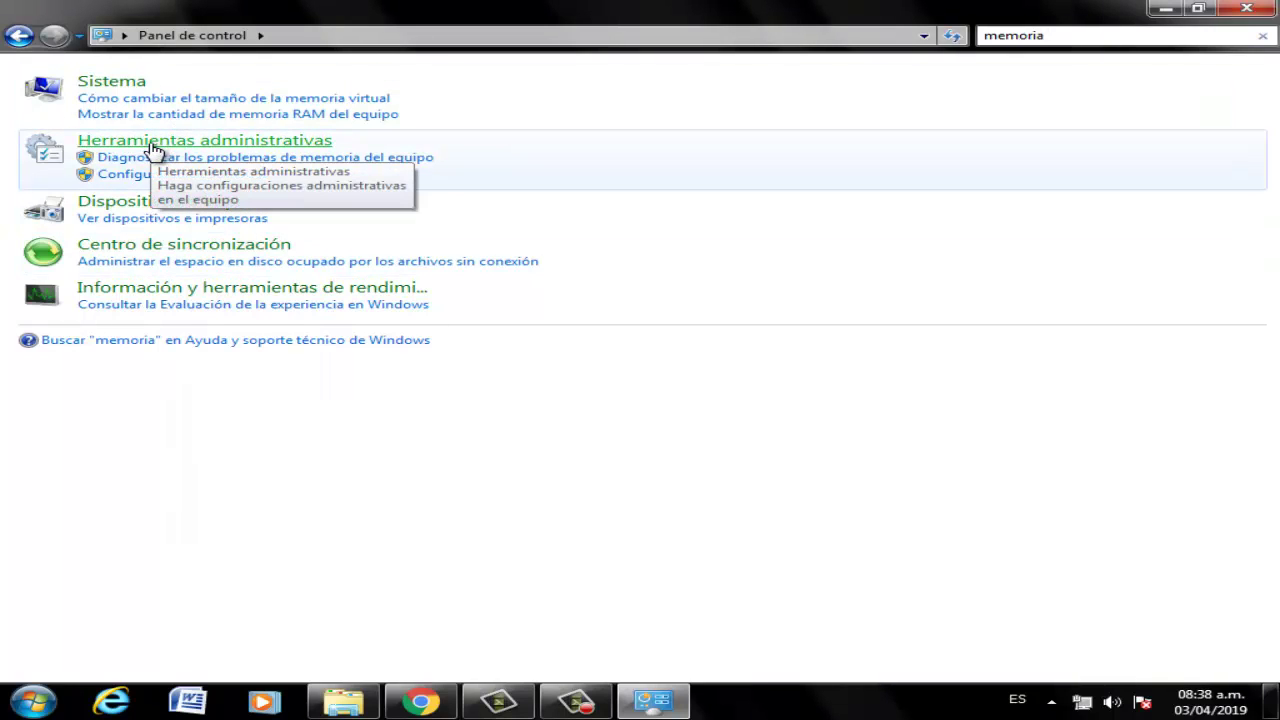
left_click(224, 158)
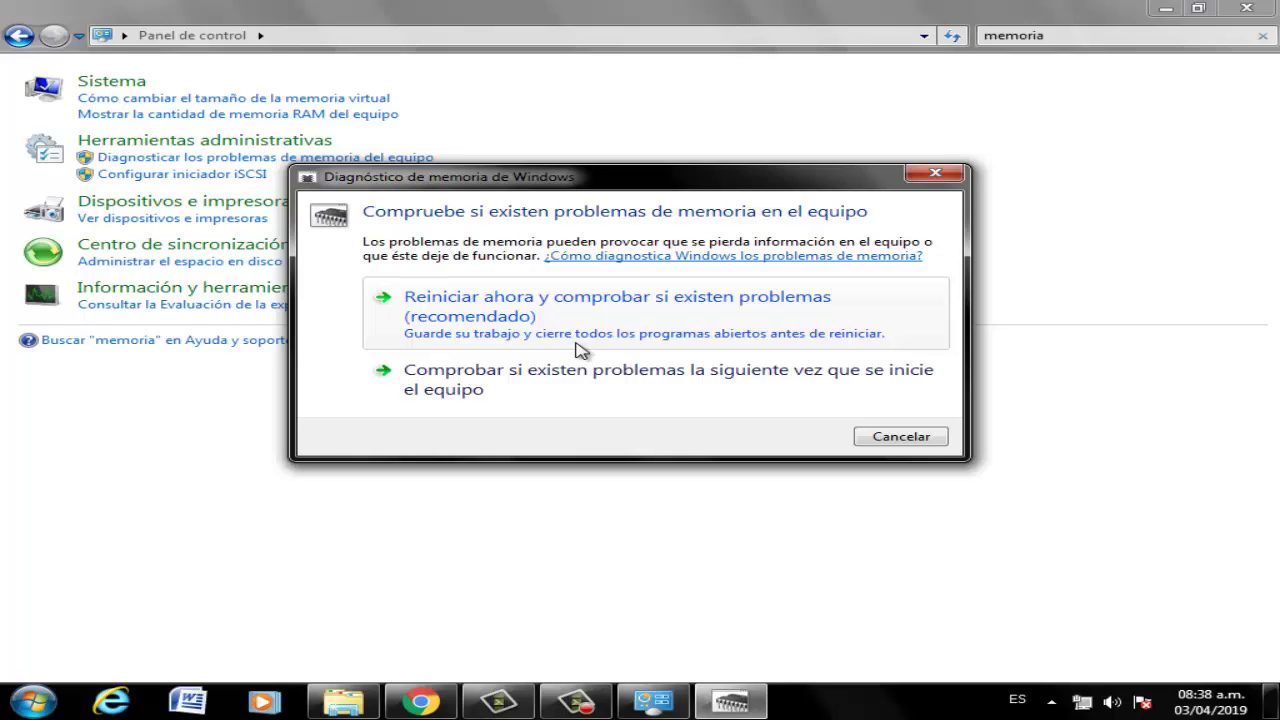
left_click(950, 175)
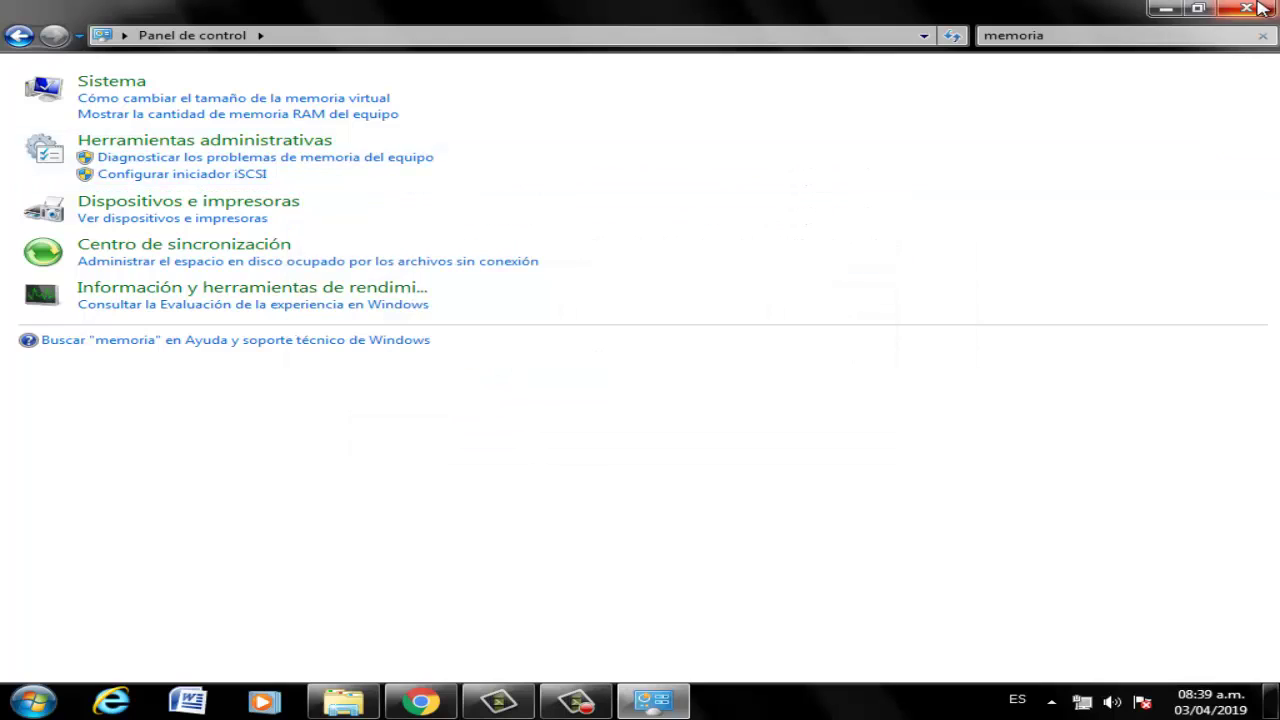
left_click(1258, 6)
right_click(455, 117)
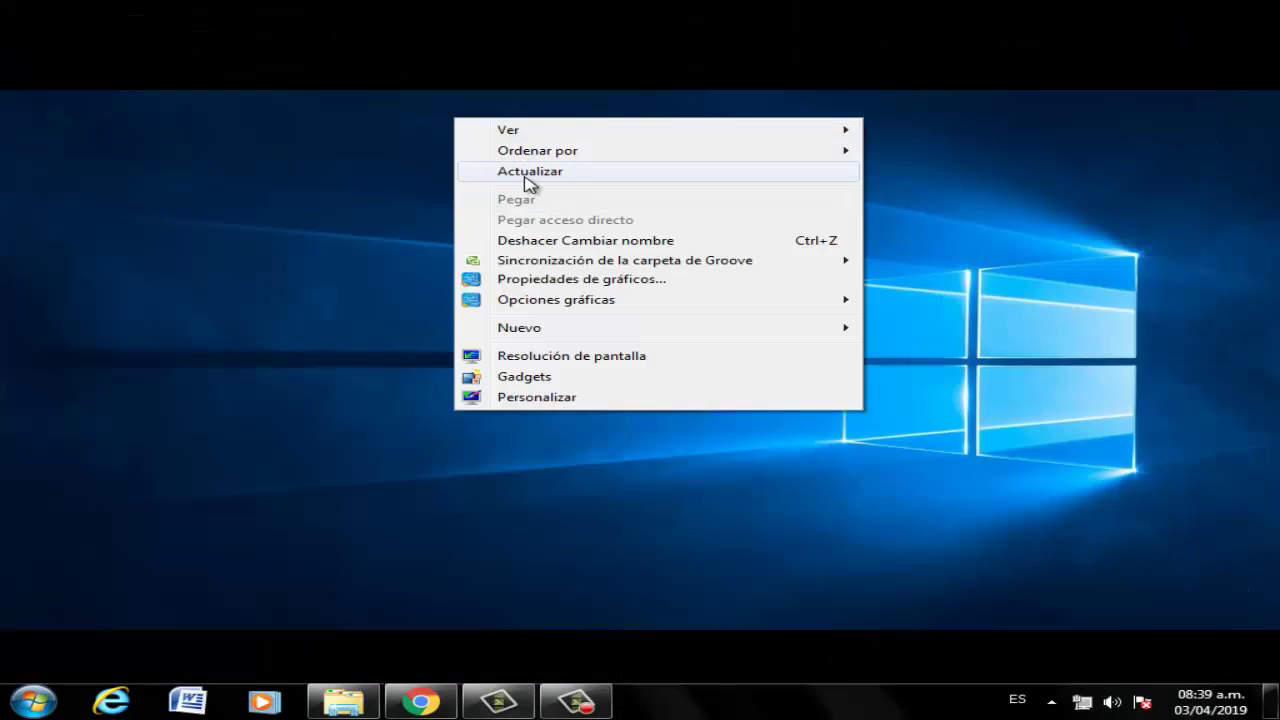
left_click(528, 174)
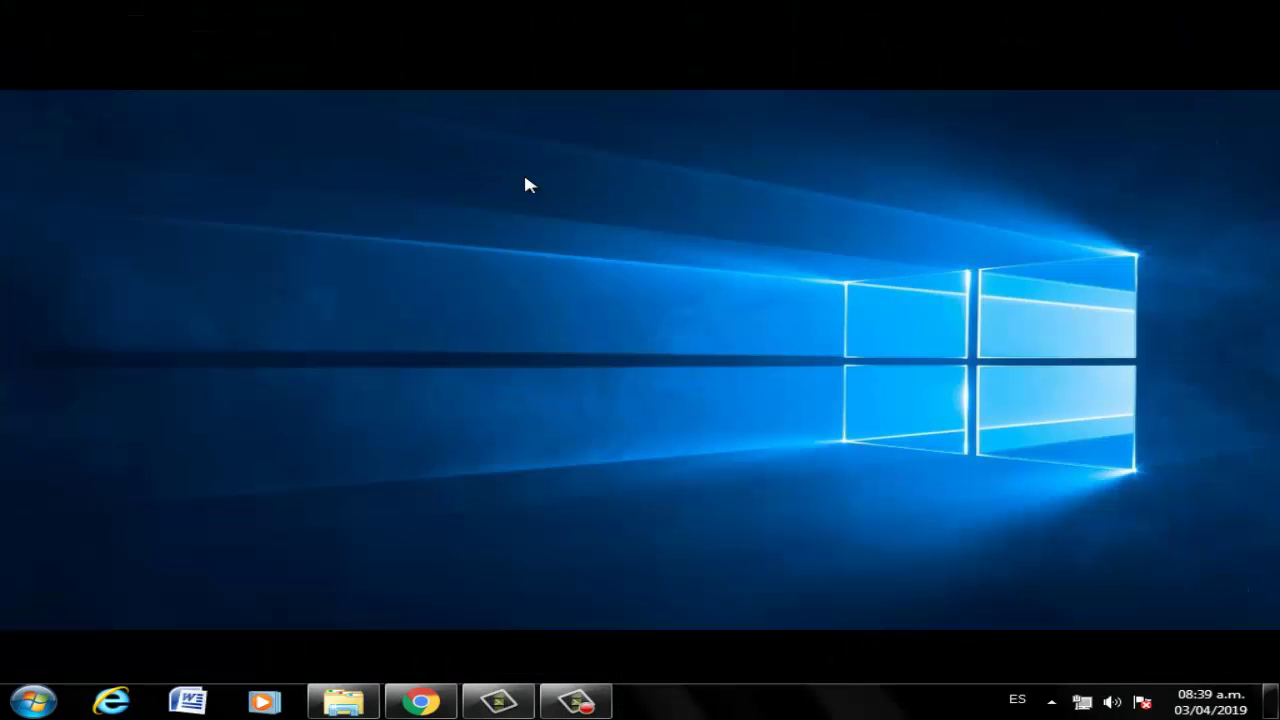
Switch to Steam and show the Archivos locales options in the properties of Knight Online.
left_click(1051, 701)
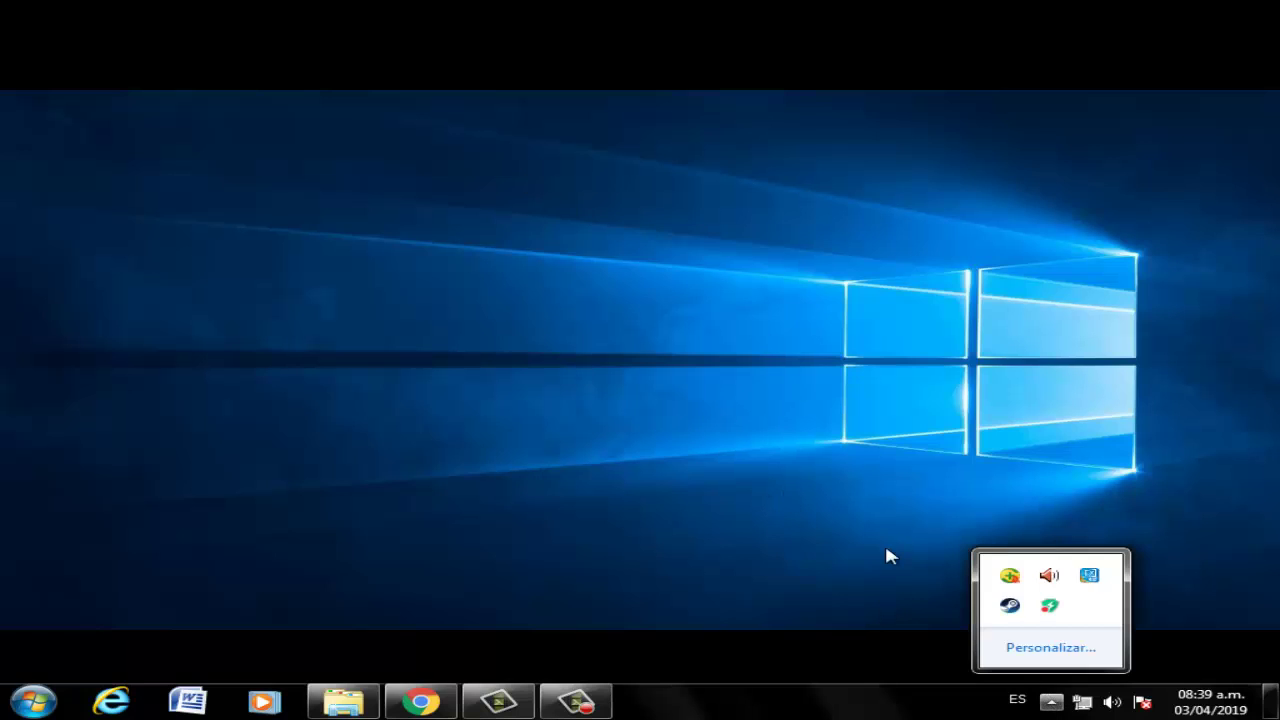
left_click(1009, 605)
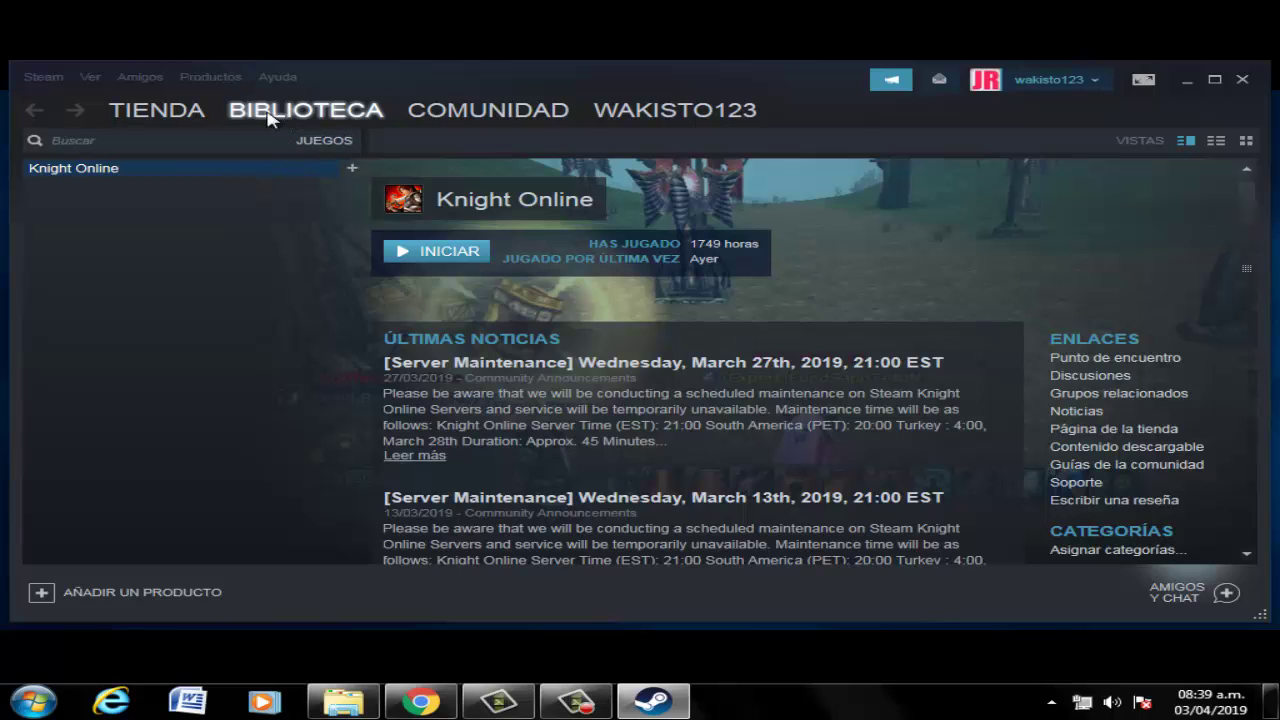
right_click(167, 176)
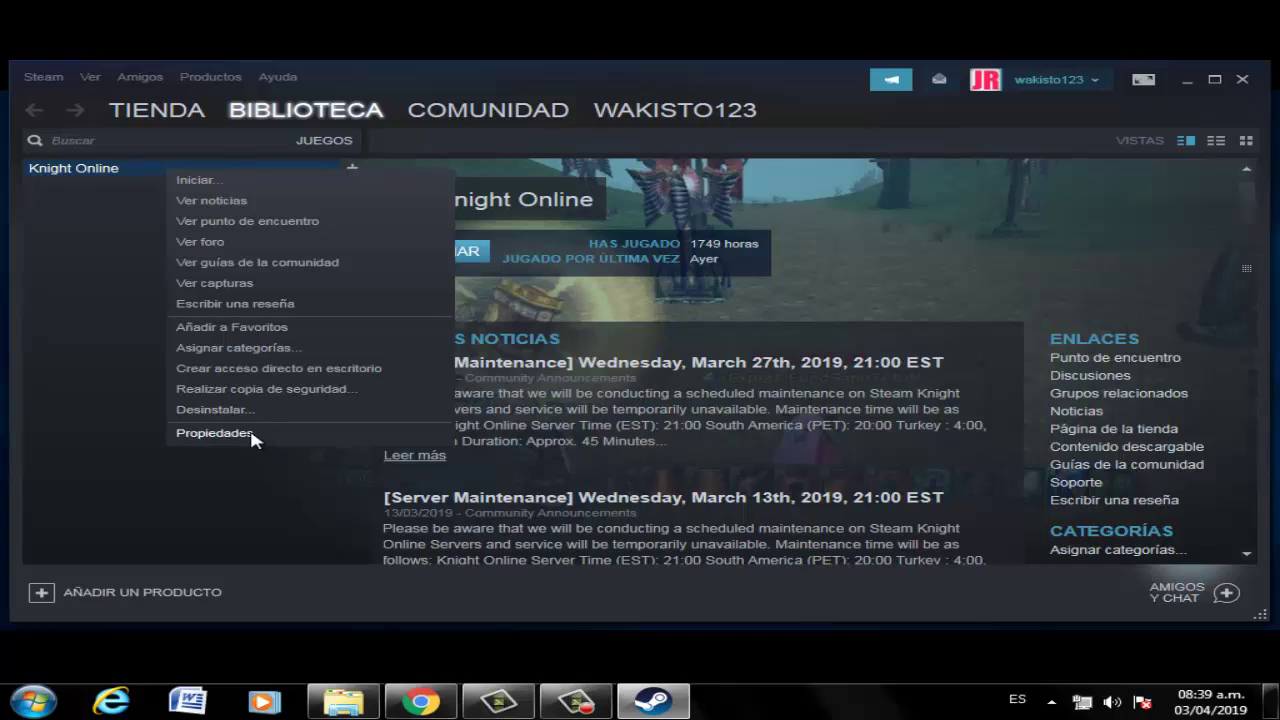
left_click(214, 433)
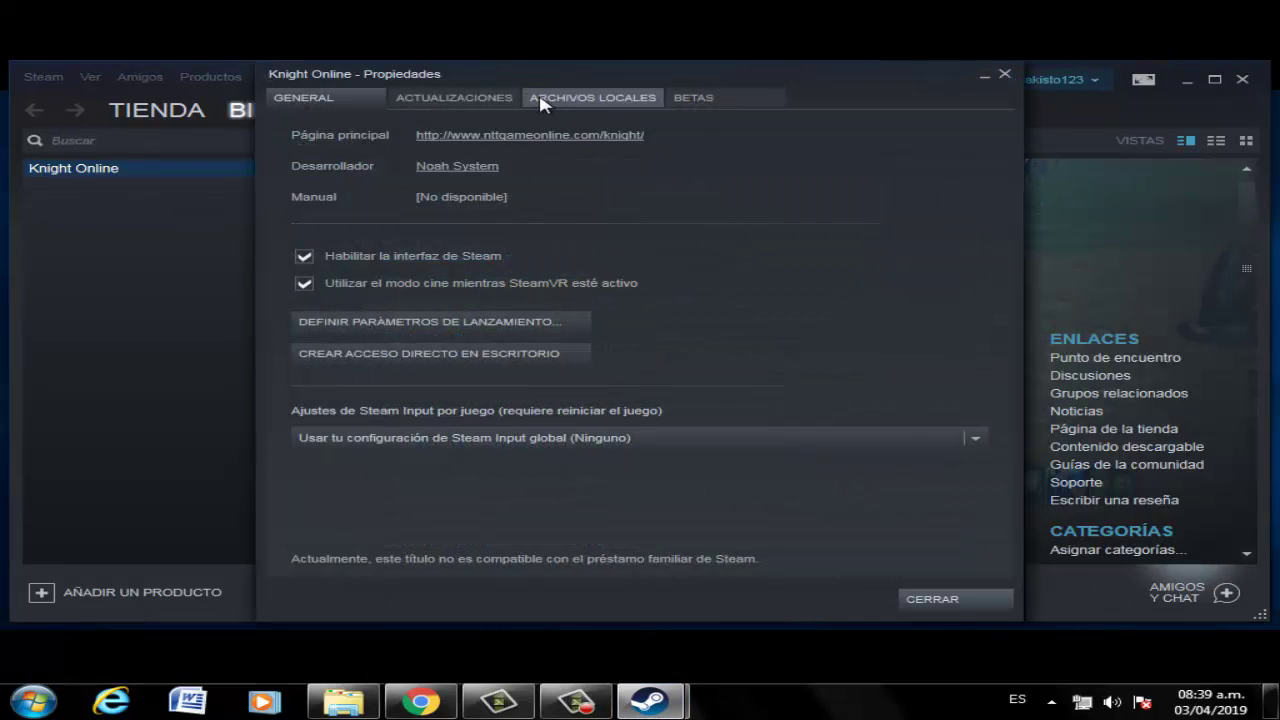
left_click(568, 104)
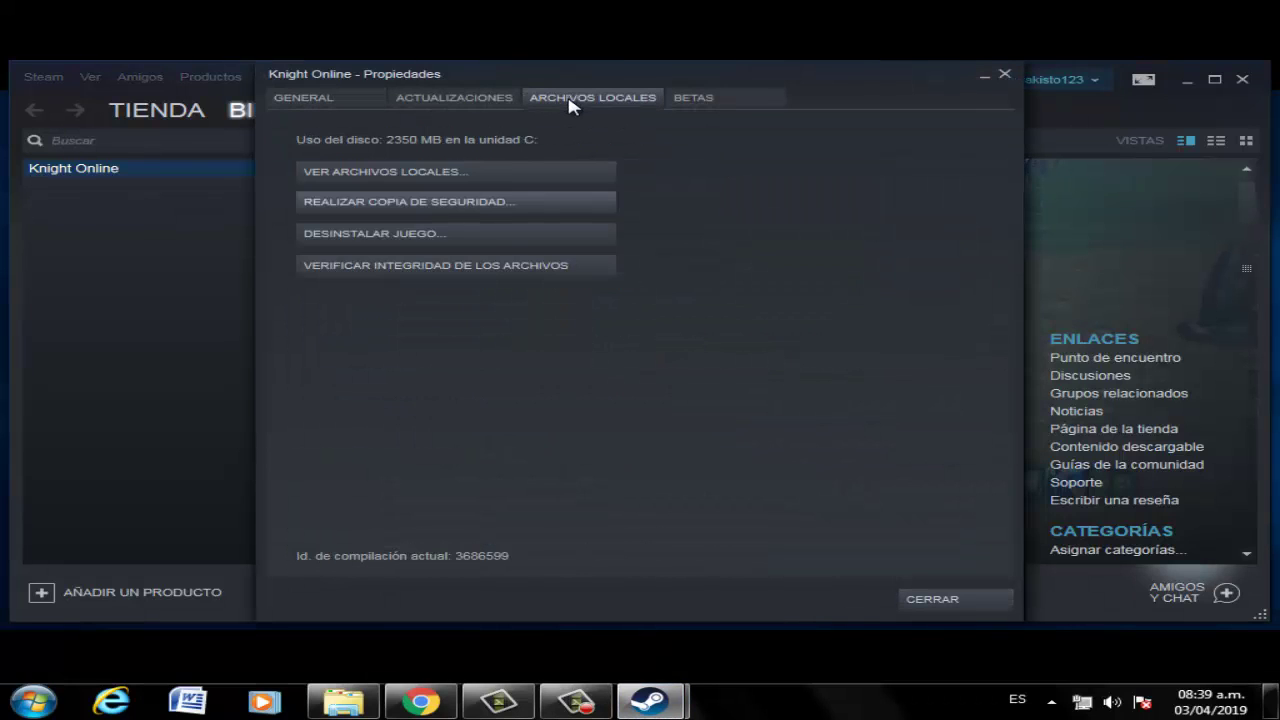